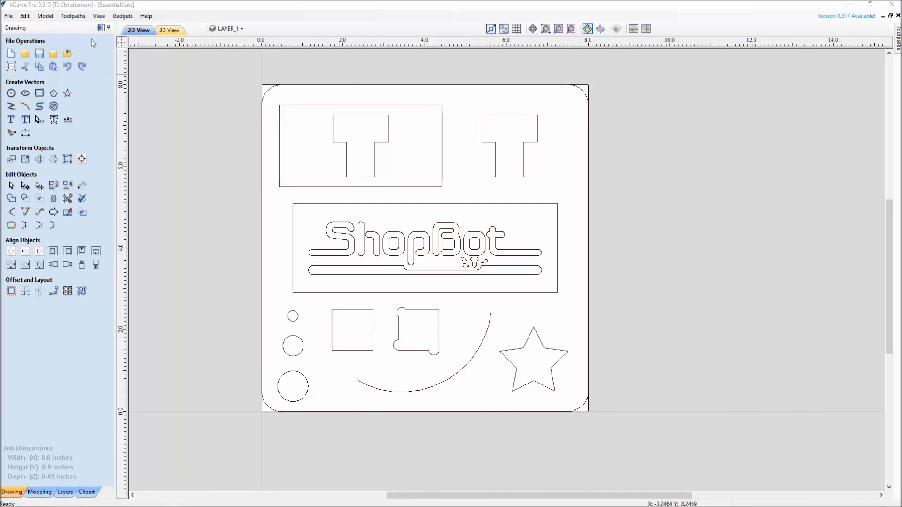
Review the job's size, Z zero and XY datum settings in the job setup.
middle_drag(368, 217, 385, 231)
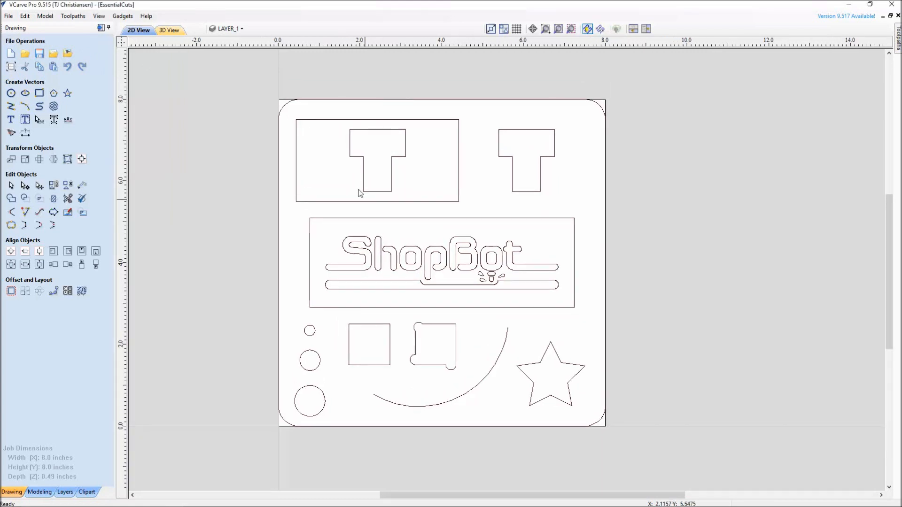
click(12, 66)
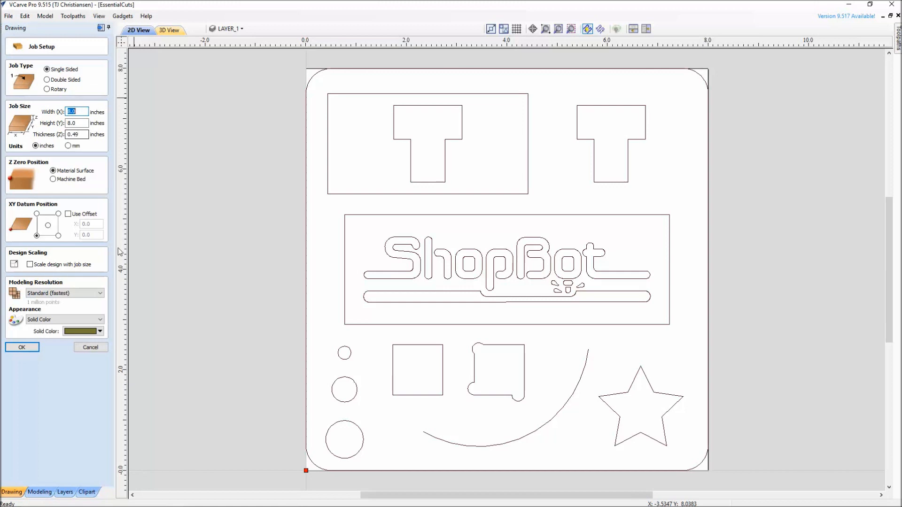
click(22, 347)
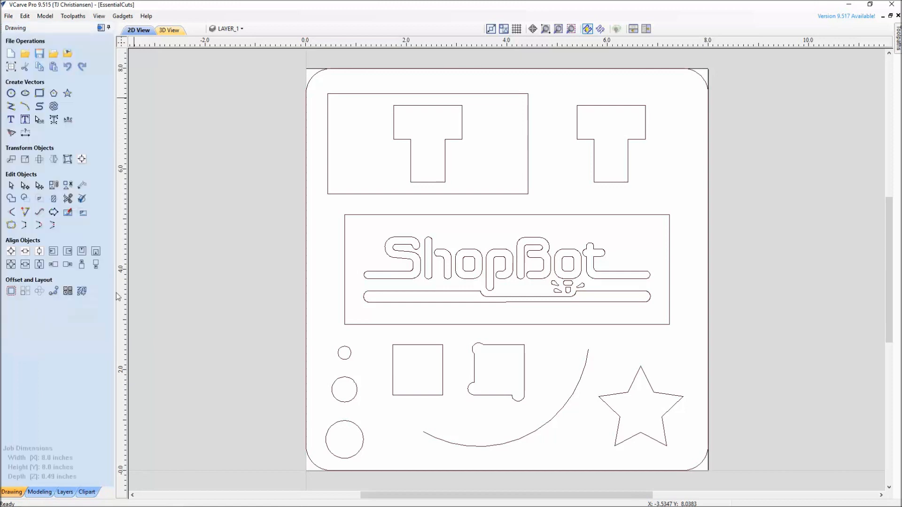
Switch to the toolpath tools, select the open arc vector and open the Fluting .4 Deep .5BN toolpath's settings.
click(101, 29)
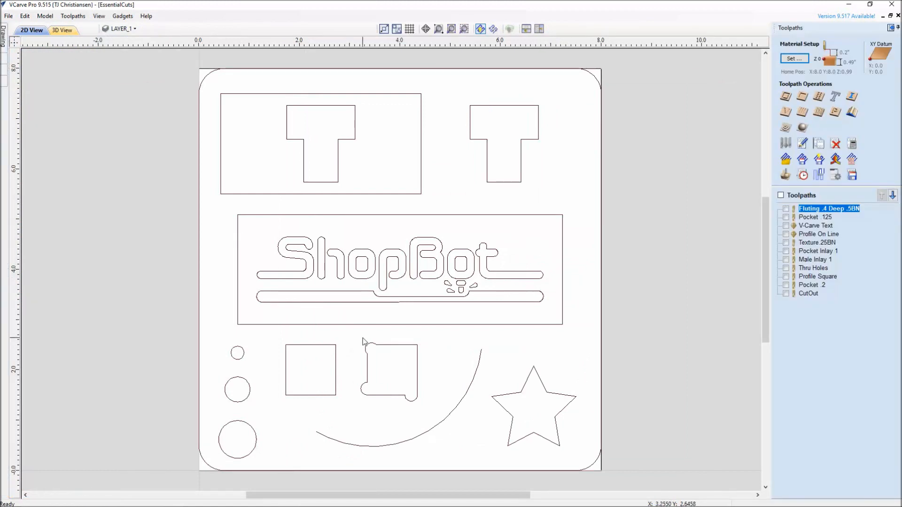
middle_drag(468, 367, 484, 256)
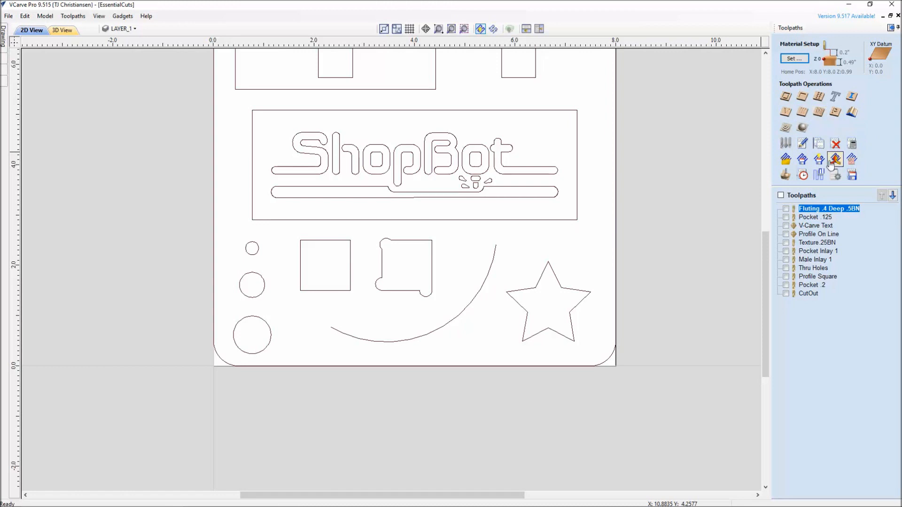
click(449, 325)
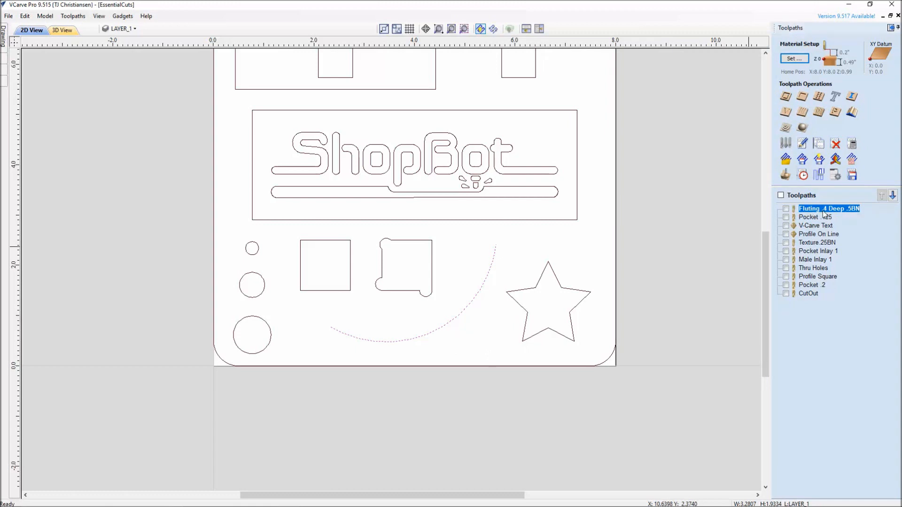
double_click(849, 211)
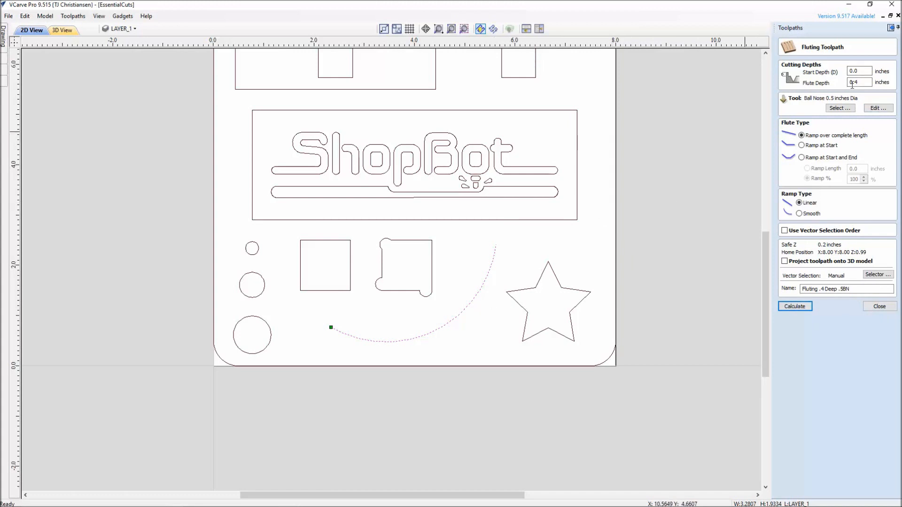
Inspect the pass depth, stepover, feeds and speeds of the fluting toolpath's ball nose tool without changing them.
click(878, 108)
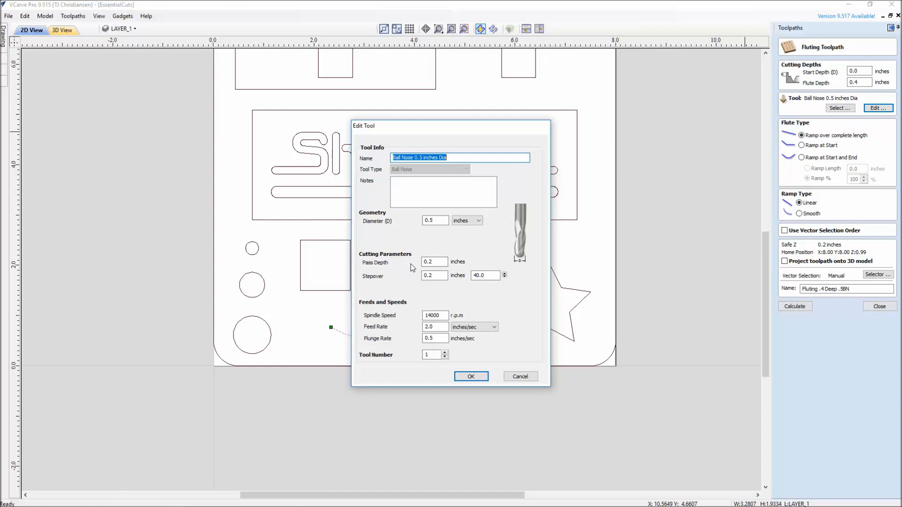
click(520, 376)
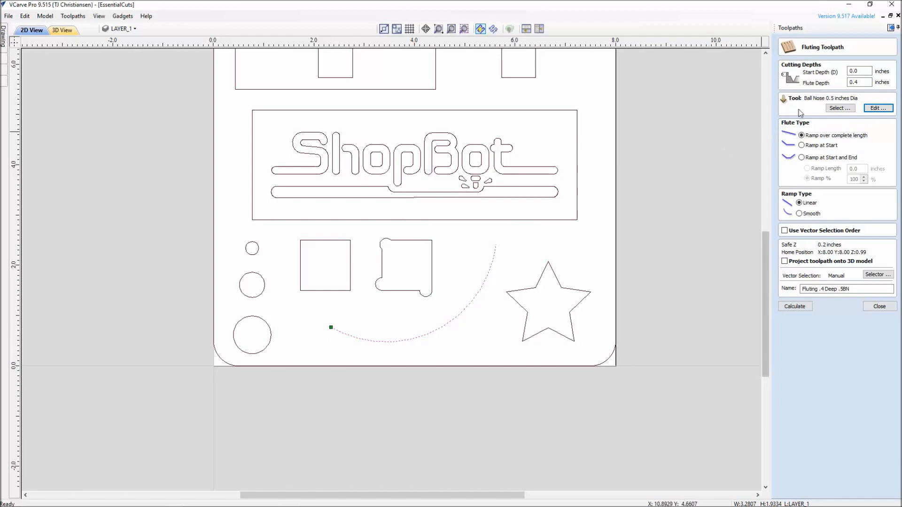
click(875, 108)
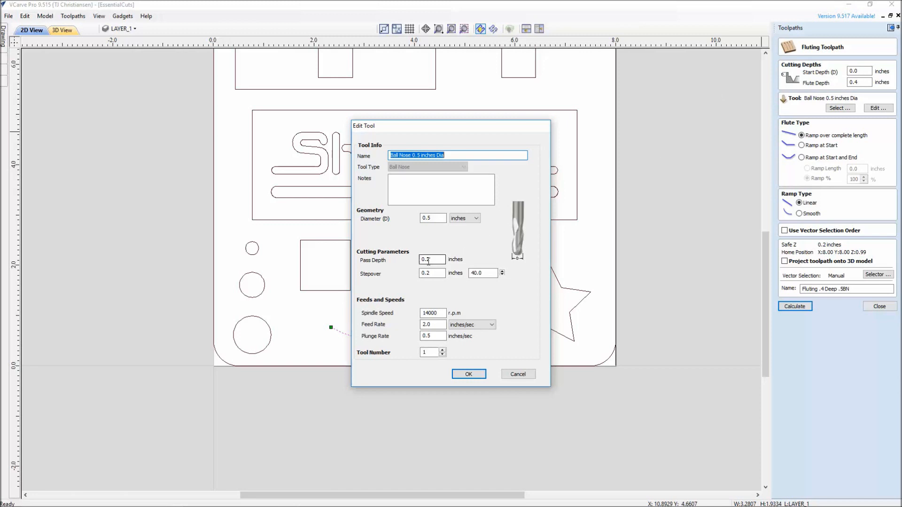
click(519, 374)
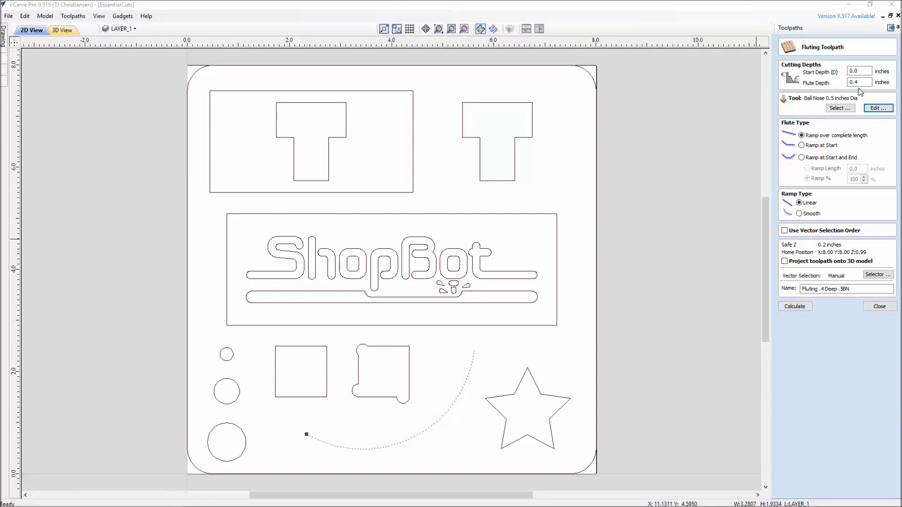
Try calculating the fluting ball nose tool's pass depth as .4/3 inches, then discard the tool edit.
click(878, 108)
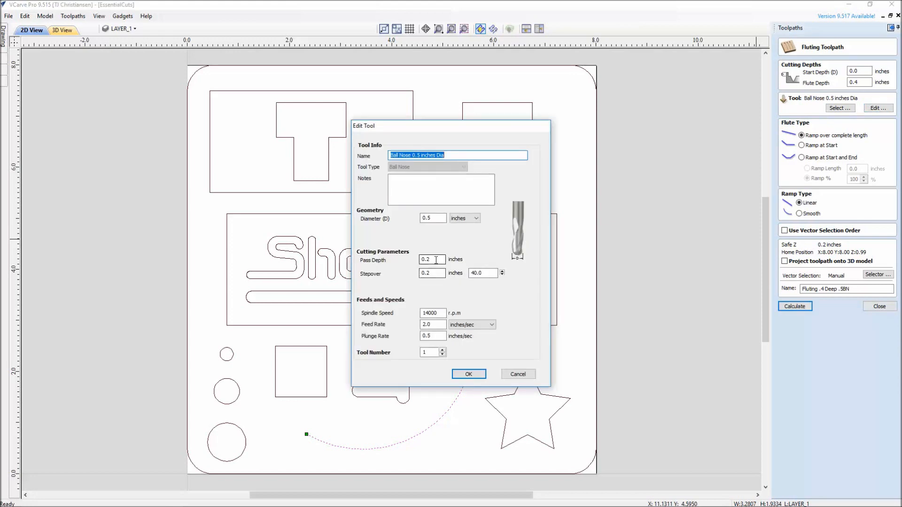
drag(436, 260, 406, 261)
text(.4)
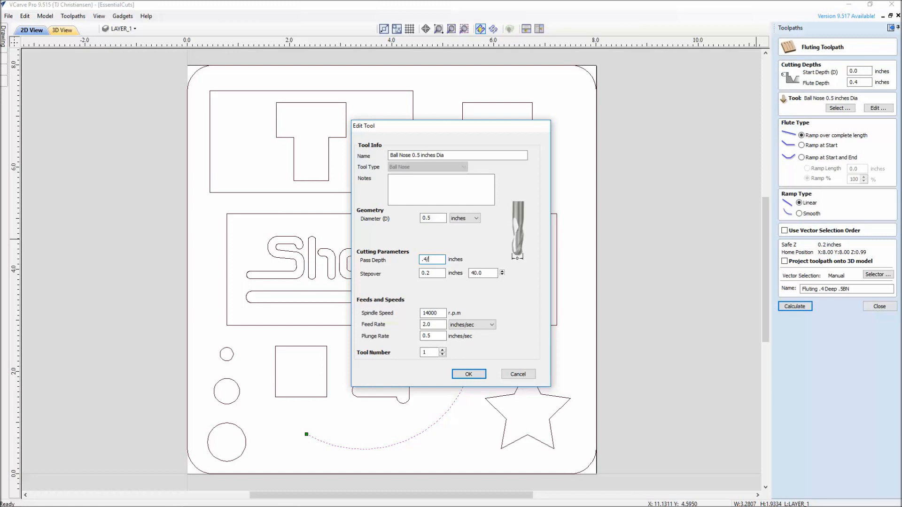
text(/3)
key(equal)
click(517, 374)
Put away the cover.jpg photo and examine the cutting depth settings of the Pocket .125 with .375ThreeFlute toolpath.
click(416, 268)
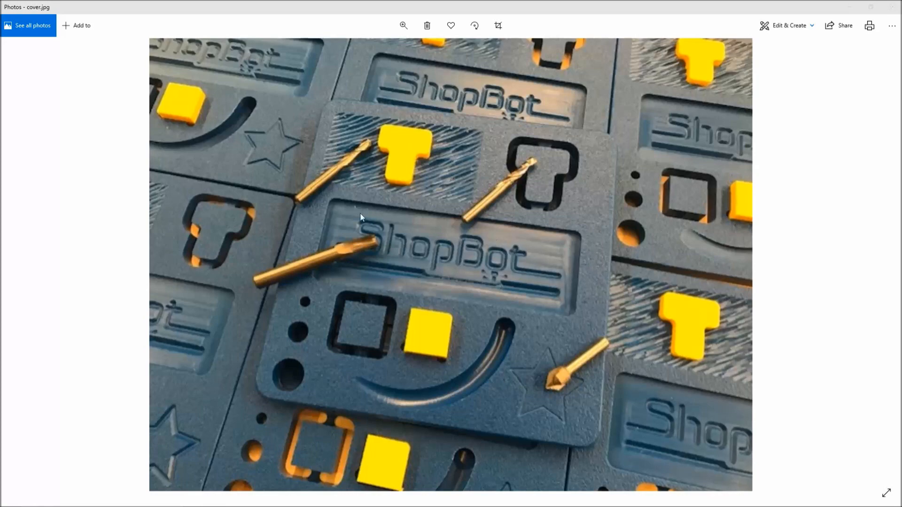
click(848, 5)
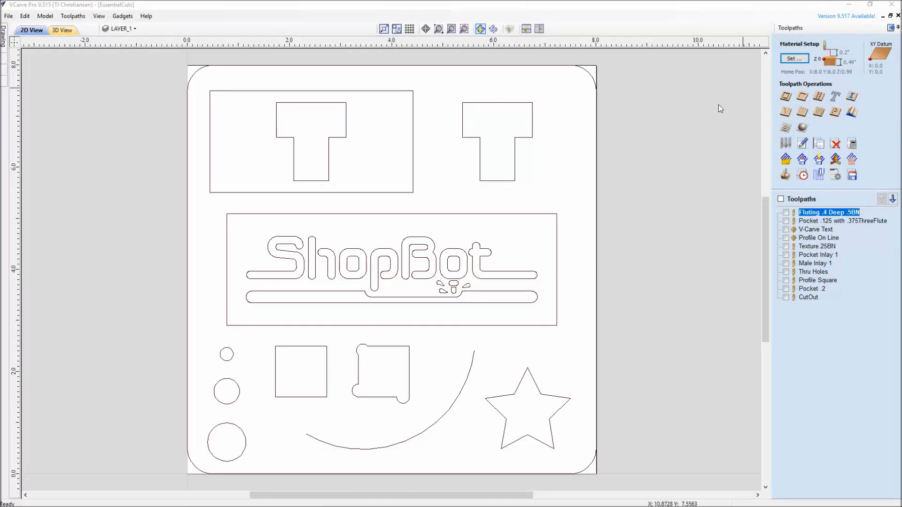
click(822, 221)
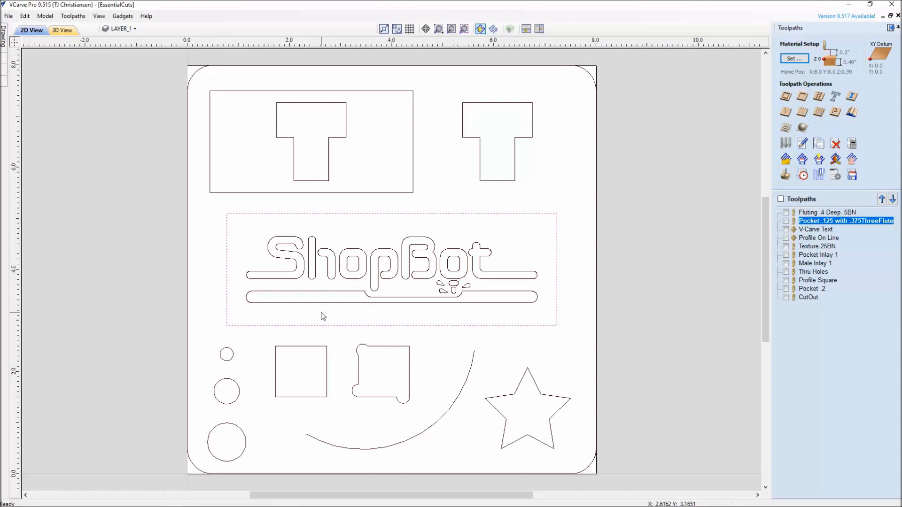
mouse_move(817, 226)
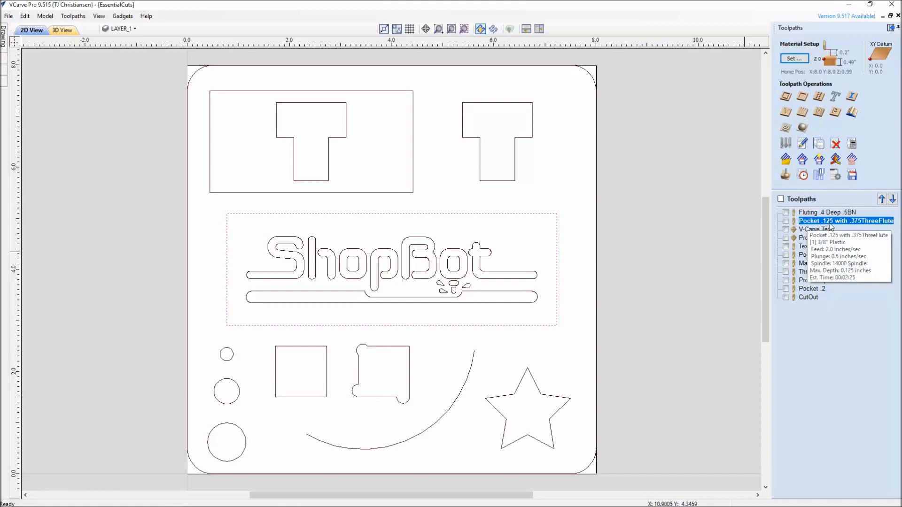
double_click(861, 222)
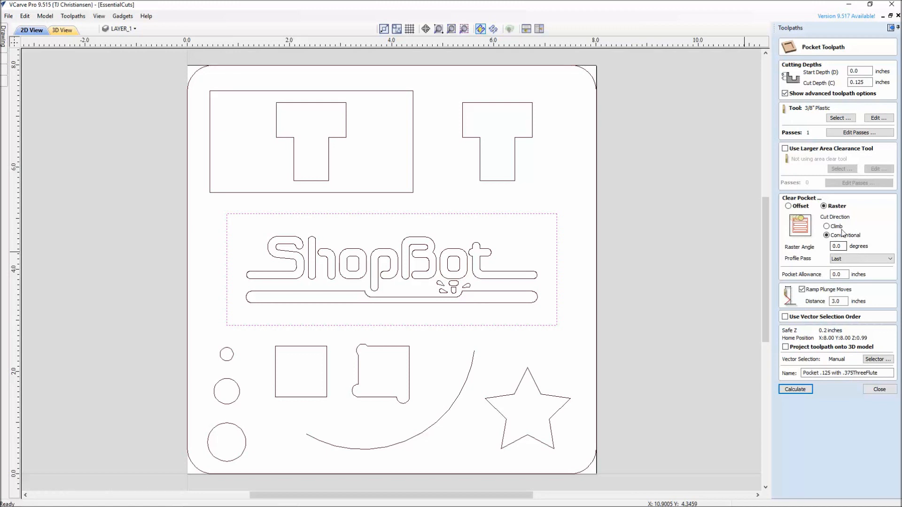
click(853, 82)
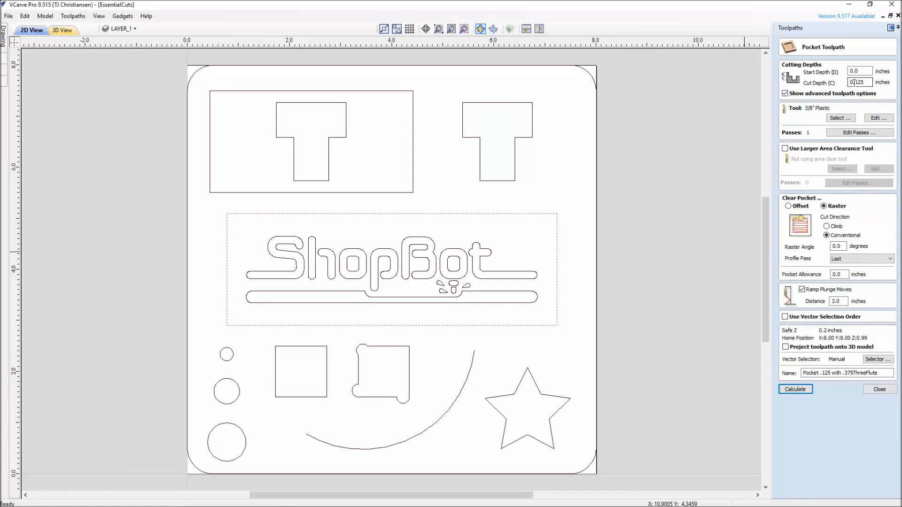
Browse the tool database for the pocket toolpath down to the Custom Made bits, keeping the current tool.
click(839, 118)
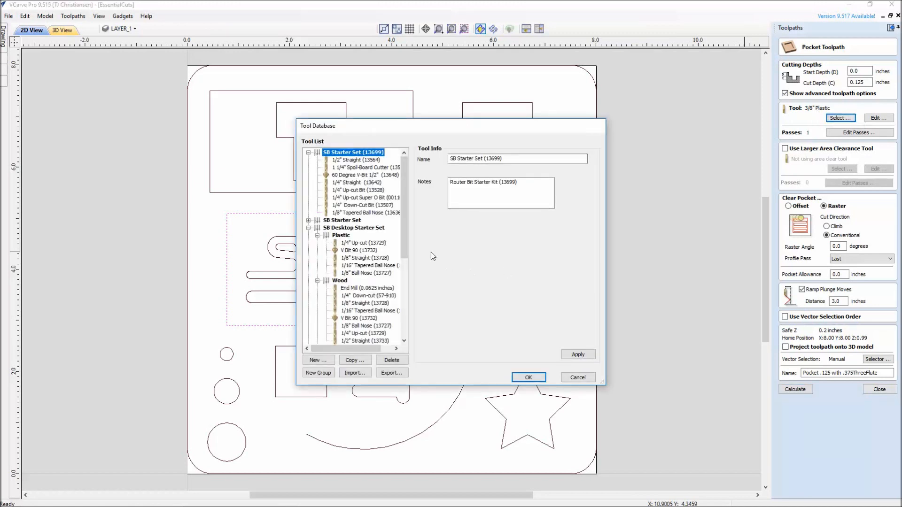
drag(408, 246, 407, 349)
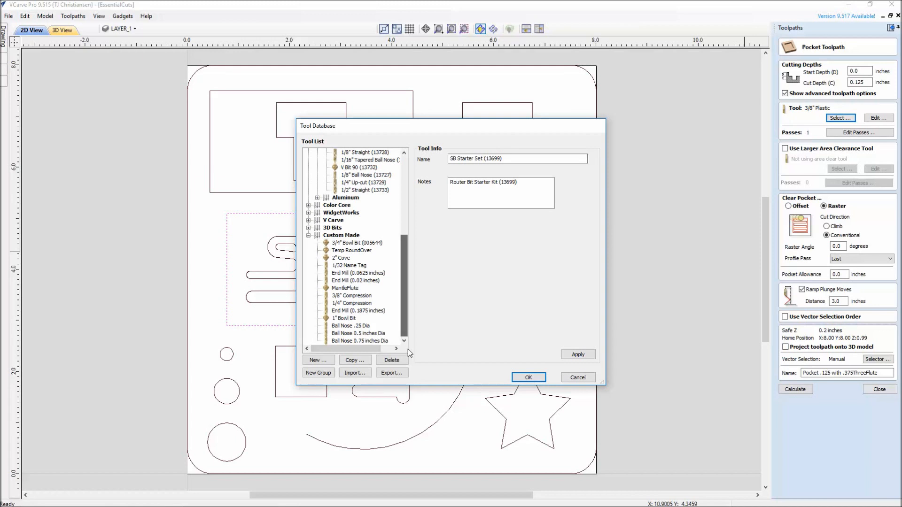
click(571, 379)
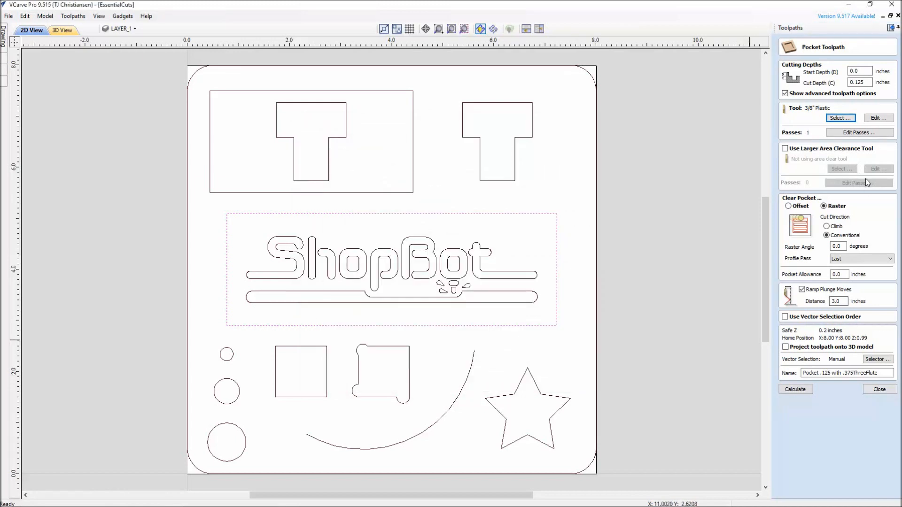
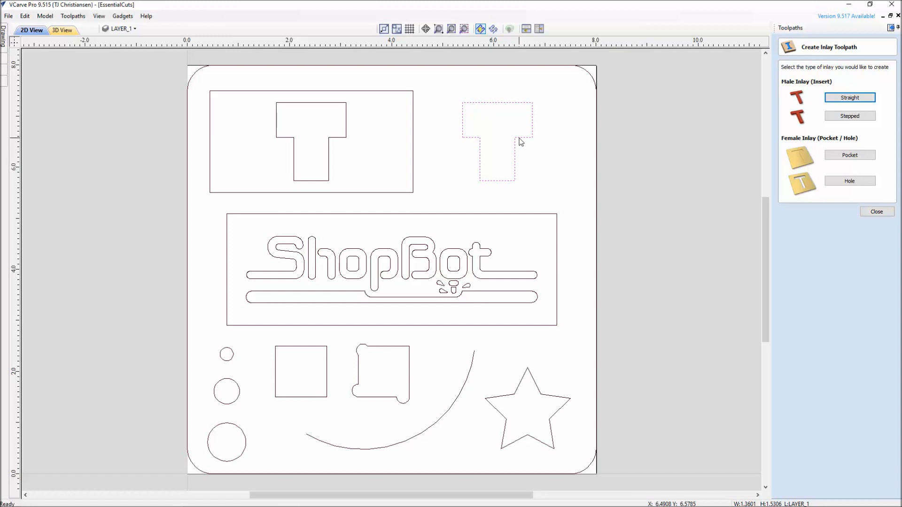
Select the T inside the rectangle and examine the settings of the Pocket Inlay 1 and Male Inlay 1 toolpaths.
click(344, 138)
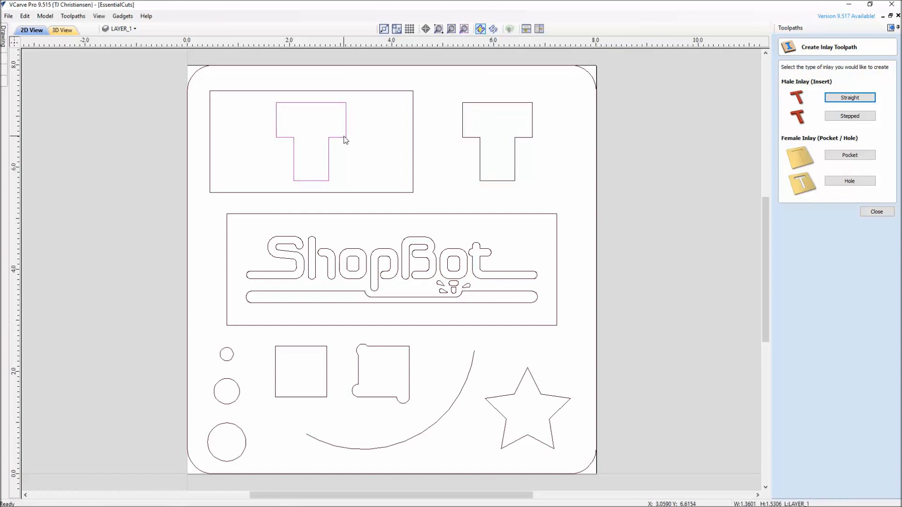
click(876, 211)
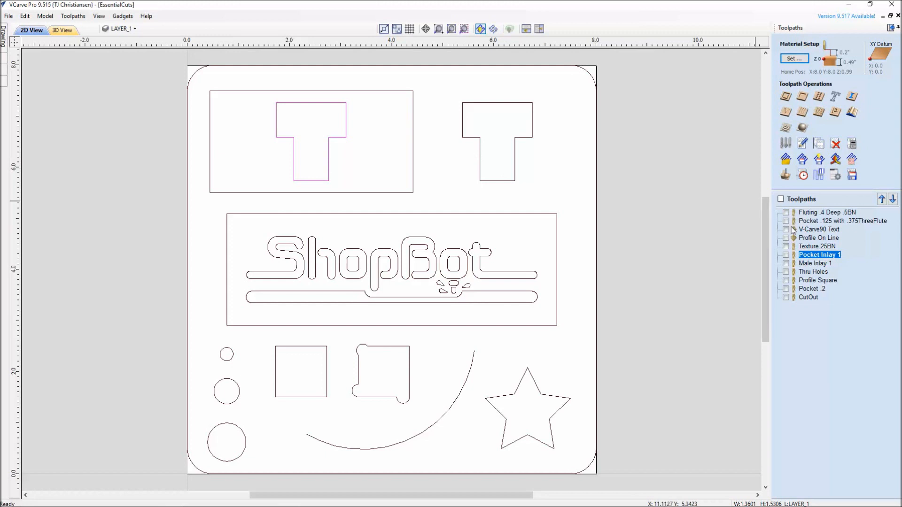
mouse_move(806, 260)
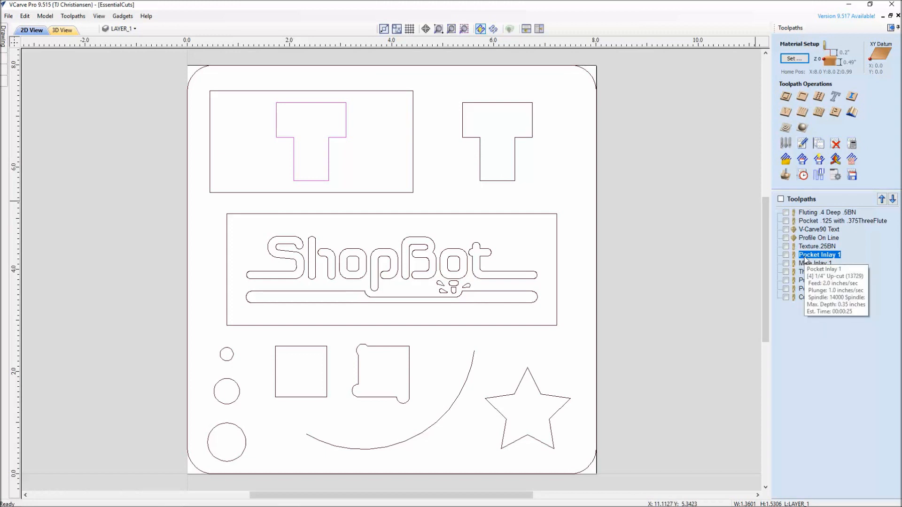
double_click(805, 256)
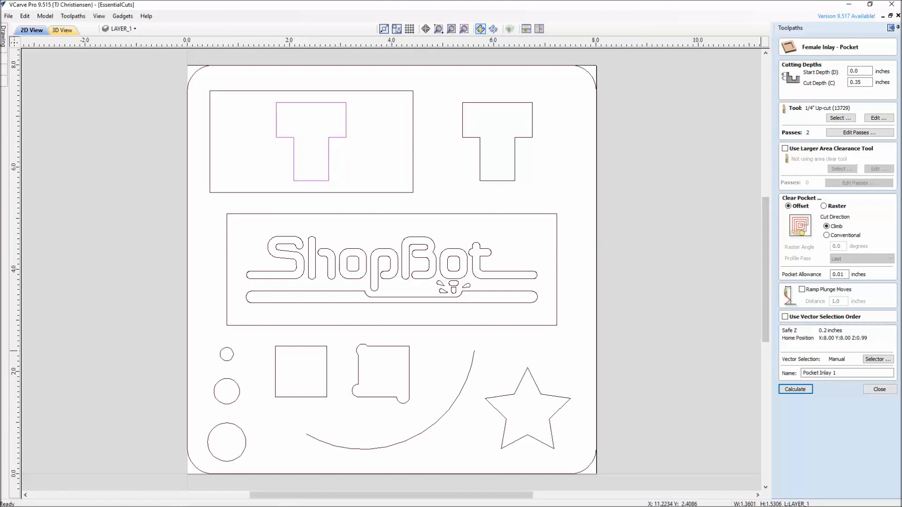
click(880, 390)
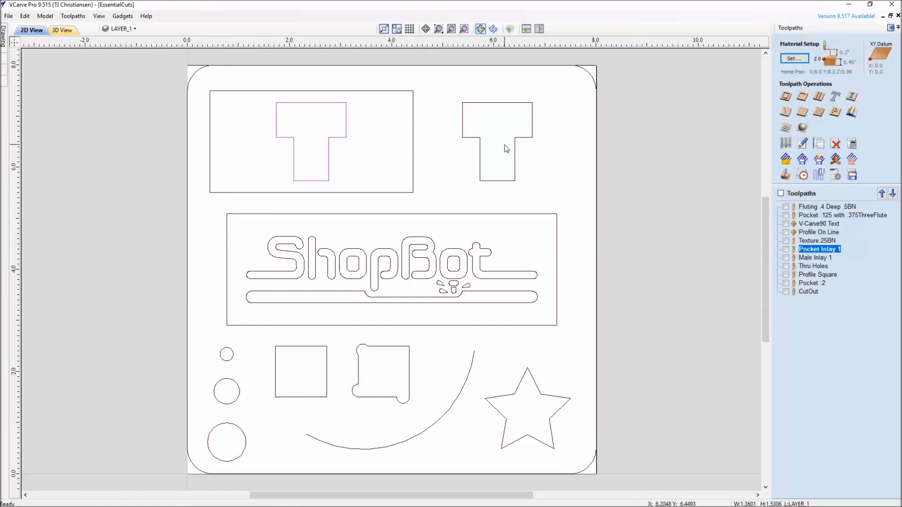
double_click(816, 258)
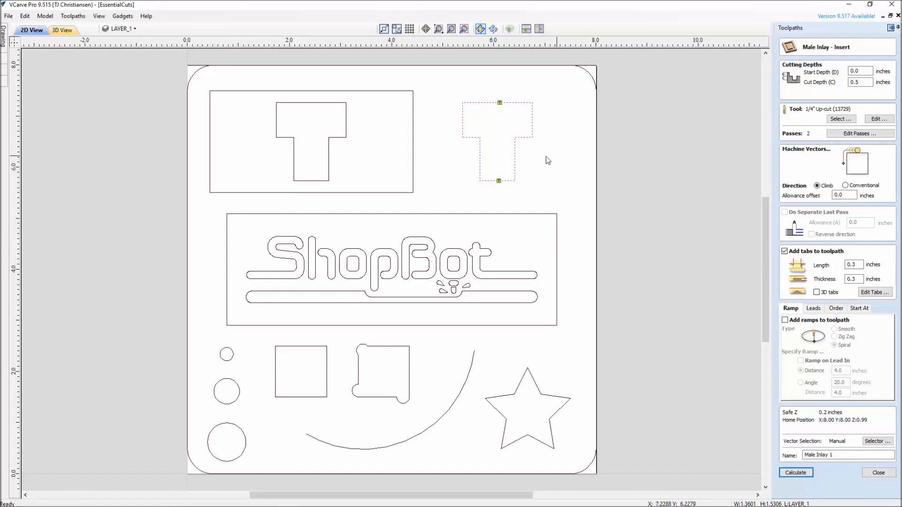
click(878, 472)
Display the Pocket Inlay 1 and Male Inlay 1 toolpaths as solid 2D previews and examine the corners of the T pocket.
click(786, 249)
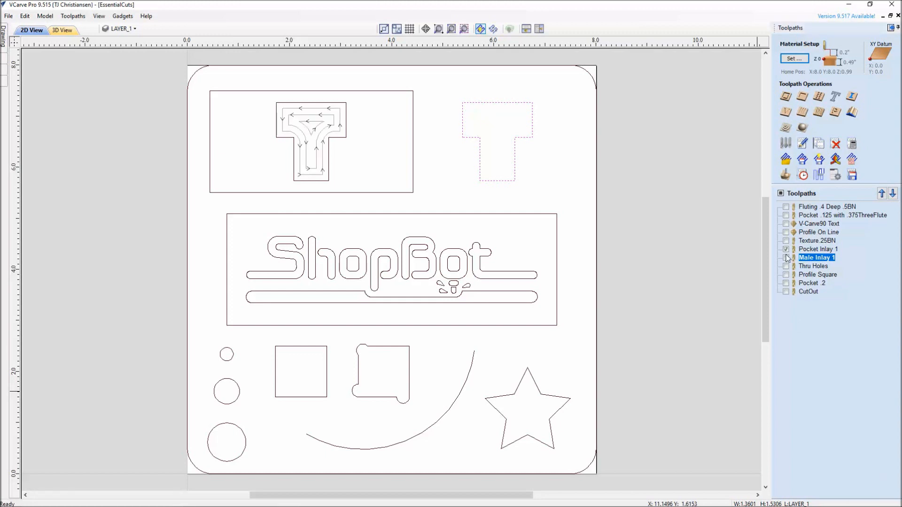
click(786, 258)
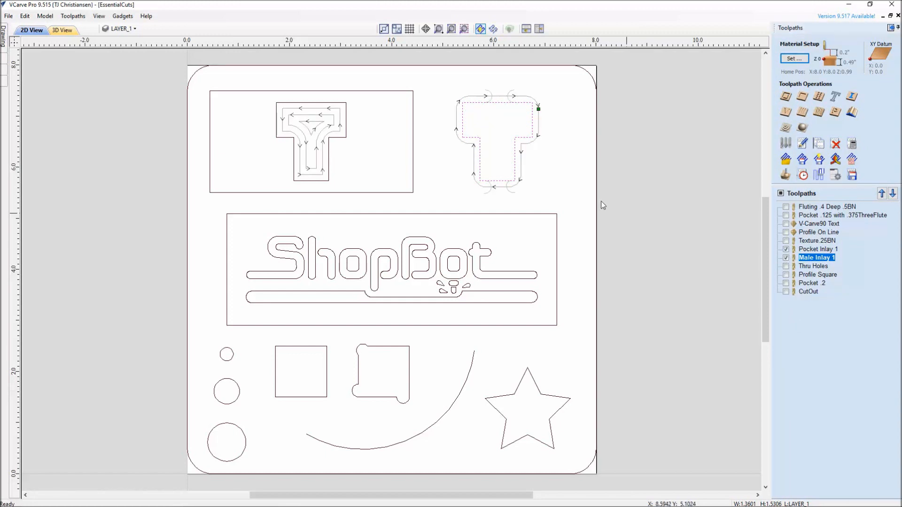
click(493, 30)
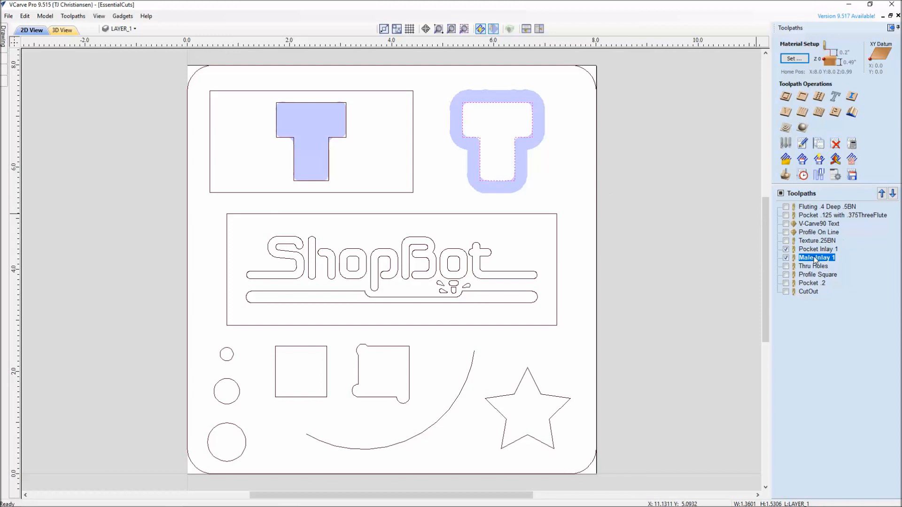
scroll(472, 169, up, 1)
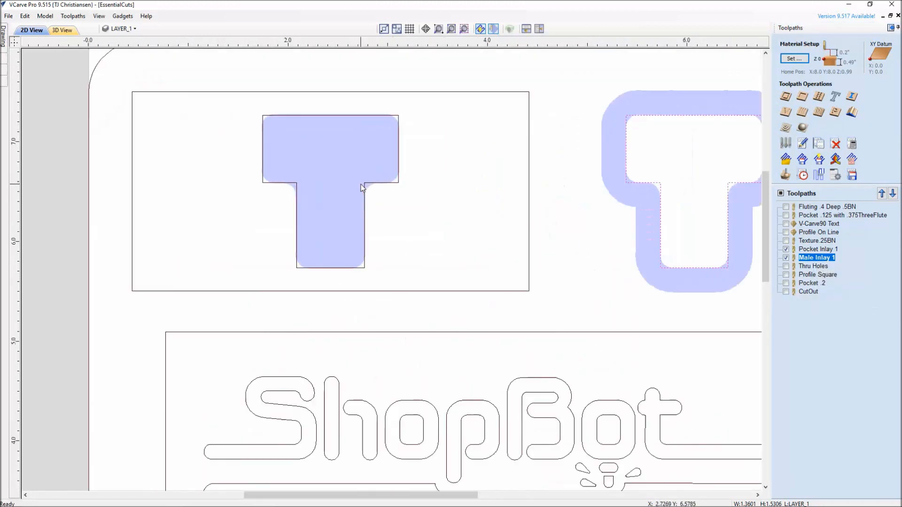
scroll(382, 182, up, 3)
scroll(401, 93, up, 2)
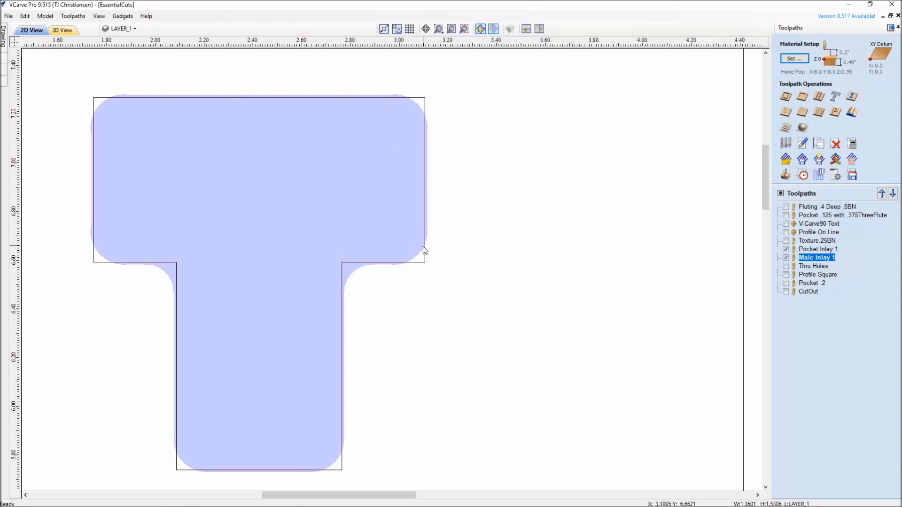
scroll(361, 282, down, 3)
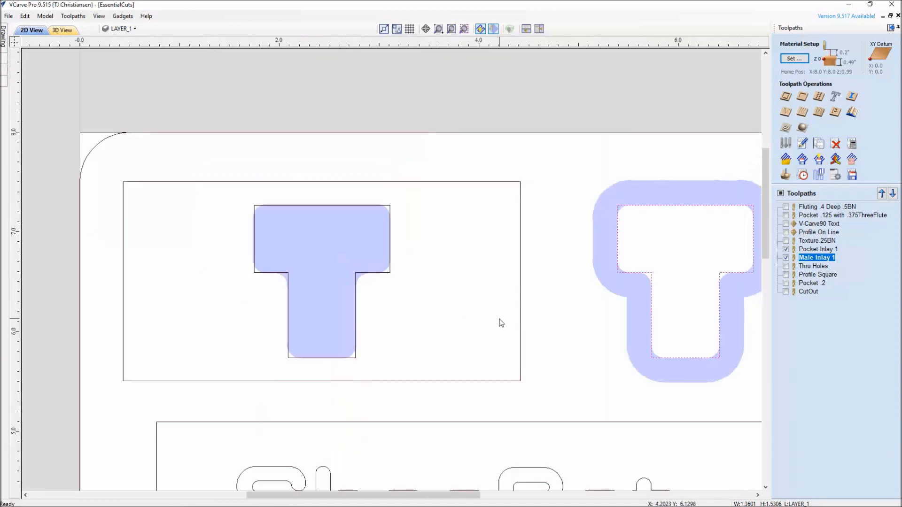
Examine the solid preview of the male inlay around the T, checking its inside and outside corners.
scroll(532, 308, right, 2)
scroll(578, 266, up, 3)
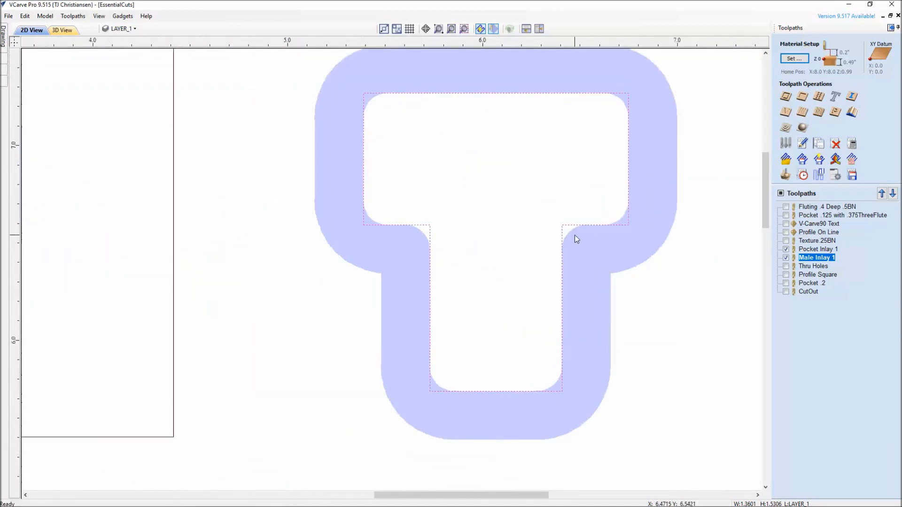
scroll(630, 226, up, 2)
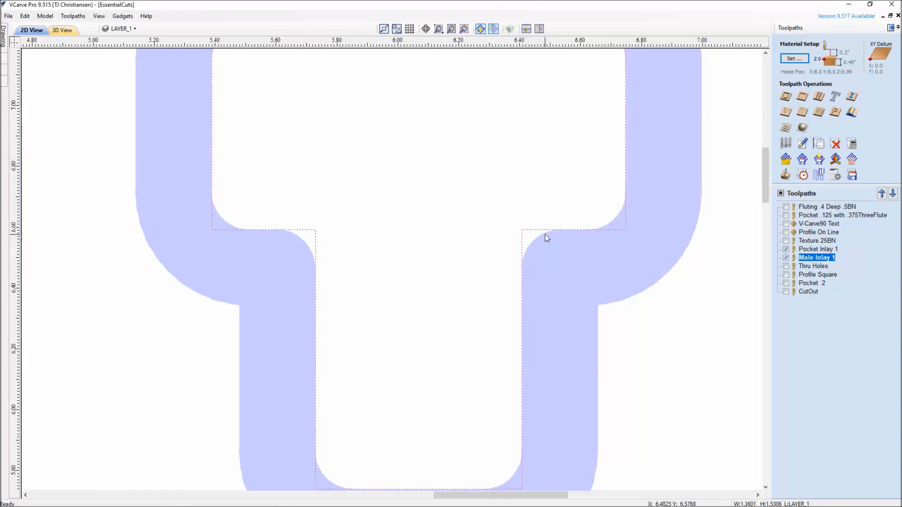
scroll(523, 235, down, 2)
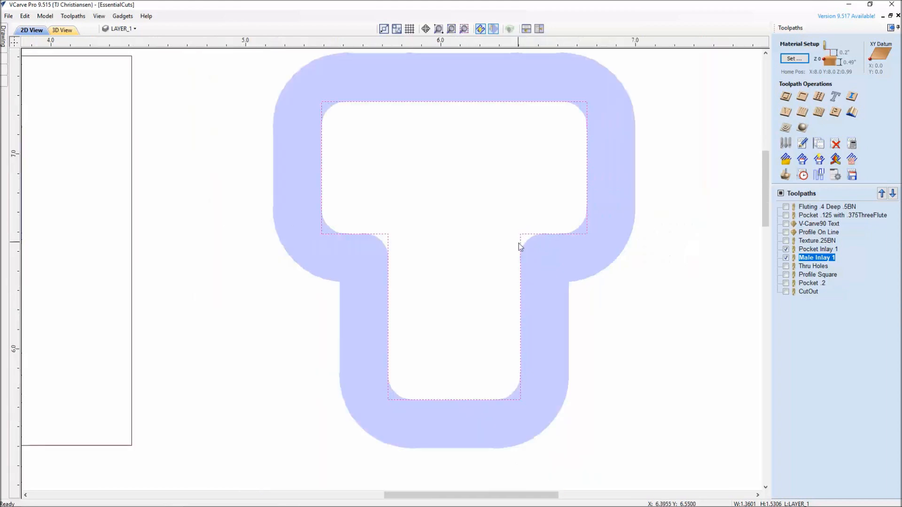
scroll(425, 276, down, 1)
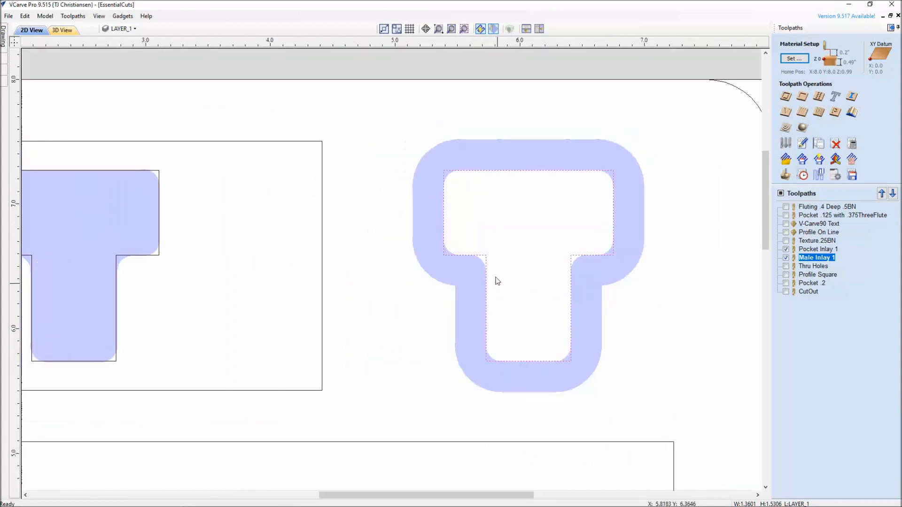
scroll(476, 276, up, 1)
scroll(475, 277, down, 1)
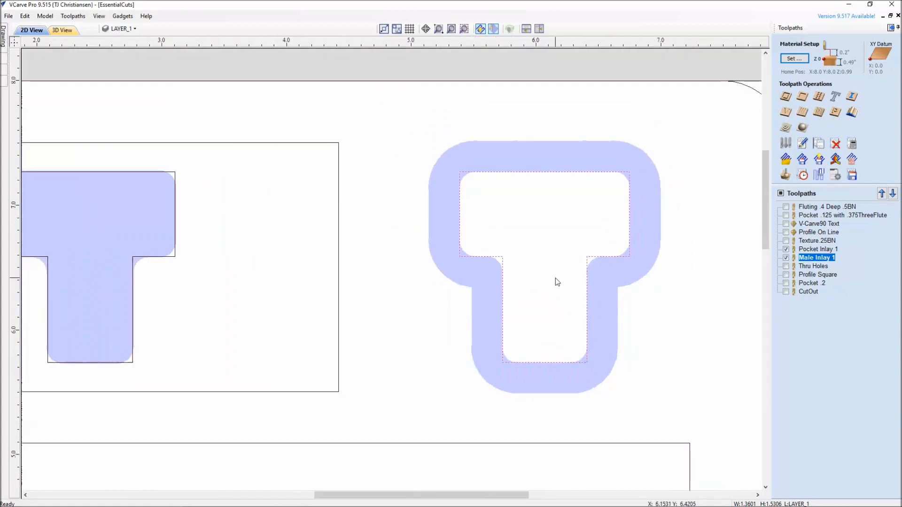
Compare the wireframe and solid 2D previews of the two inlay toolpaths, leaving the solid style on.
click(494, 29)
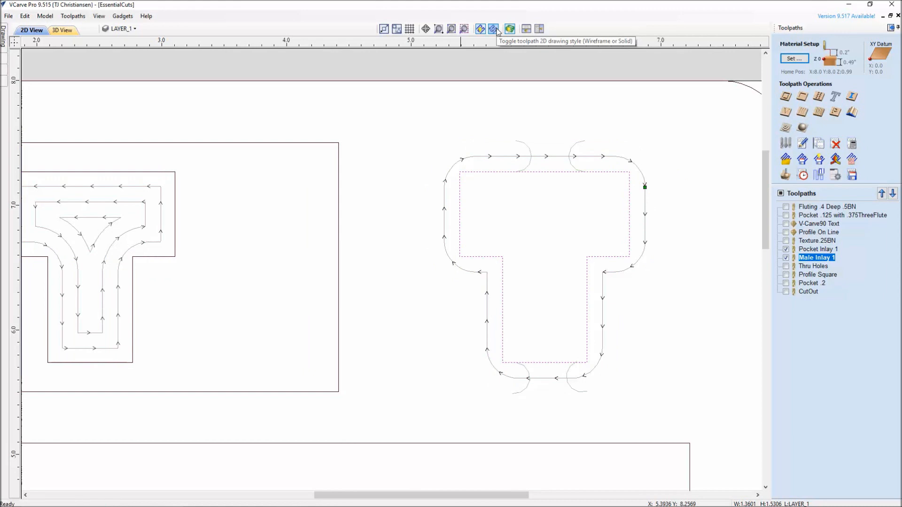
click(494, 29)
click(494, 29)
click(495, 29)
Examine the T pocket's solid preview against its outline, especially the corners where the crossbar meets the stem.
middle_drag(148, 269, 312, 270)
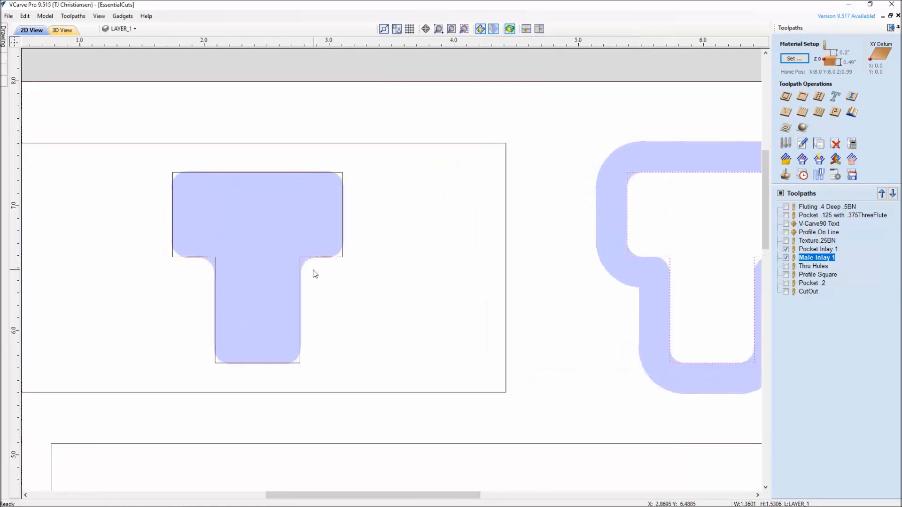
scroll(247, 309, up, 3)
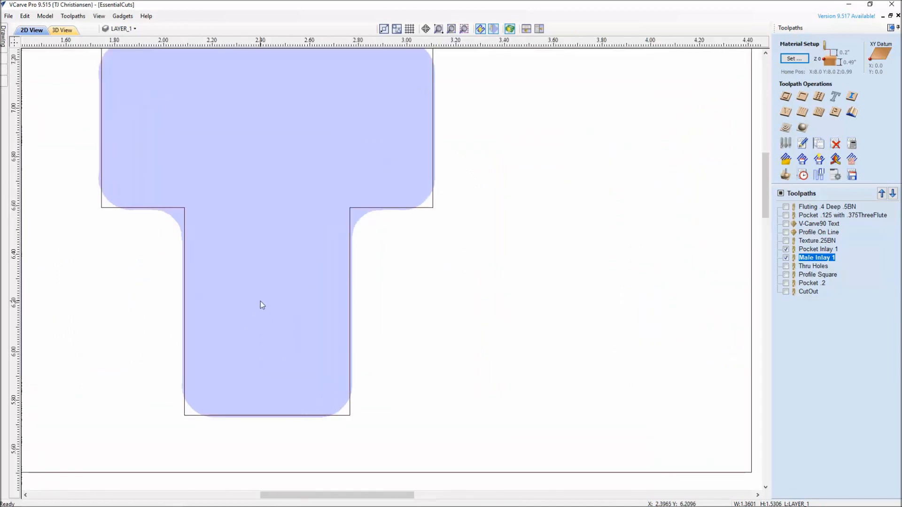
middle_drag(197, 227, 282, 303)
scroll(166, 221, up, 3)
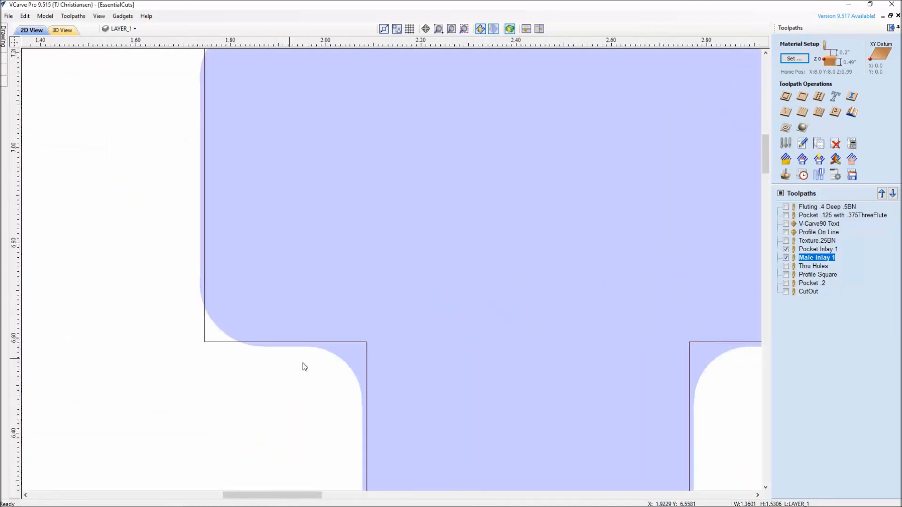
middle_drag(304, 364, 328, 296)
scroll(325, 293, down, 3)
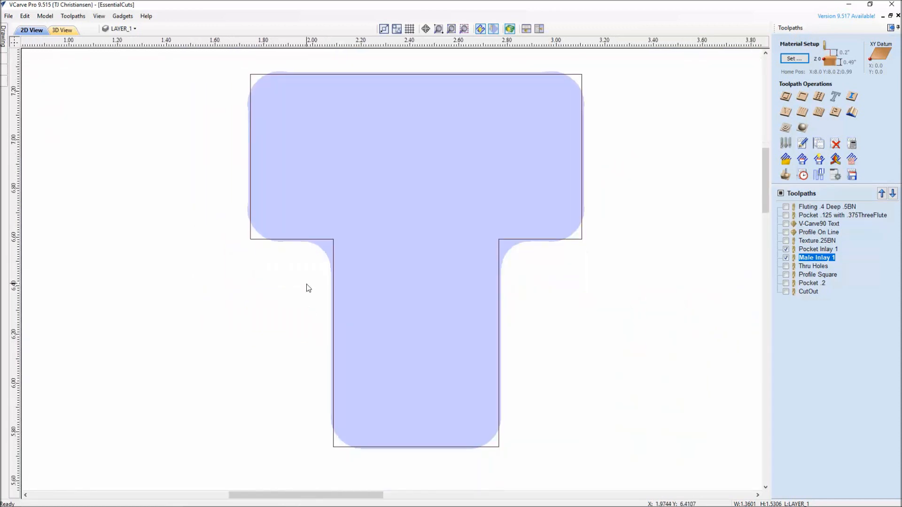
Compare the pocket and male inlay previews side by side and inspect the T pocket's edges.
scroll(605, 332, down, 3)
middle_drag(603, 330, 413, 322)
scroll(419, 319, down, 1)
middle_drag(658, 323, 653, 325)
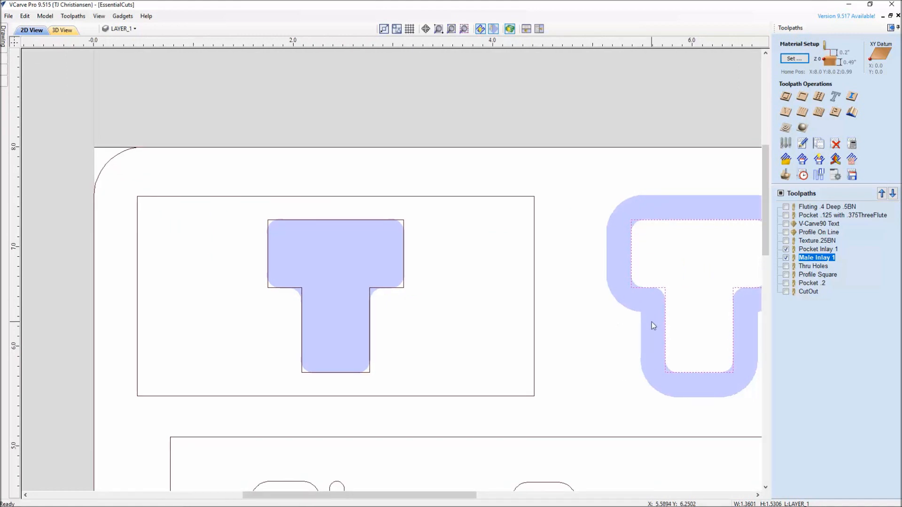
middle_drag(644, 328, 618, 323)
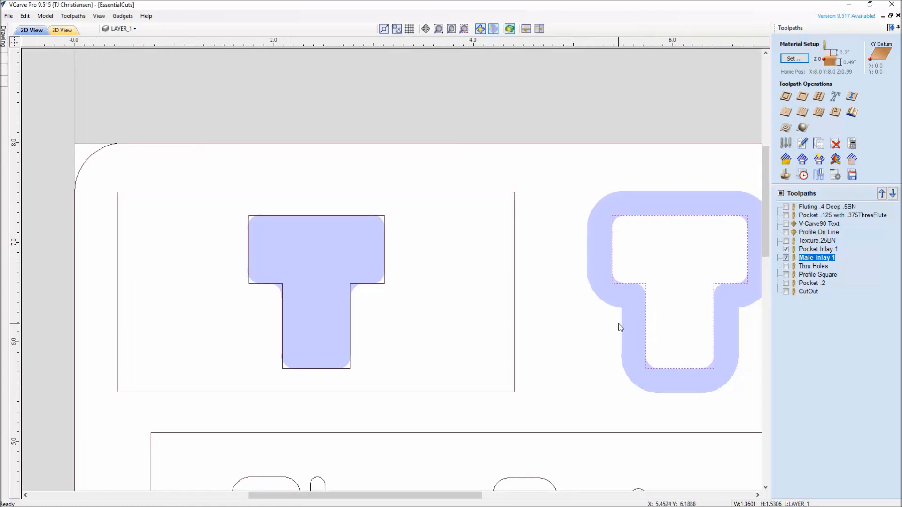
scroll(331, 278, up, 5)
middle_drag(368, 312, 381, 291)
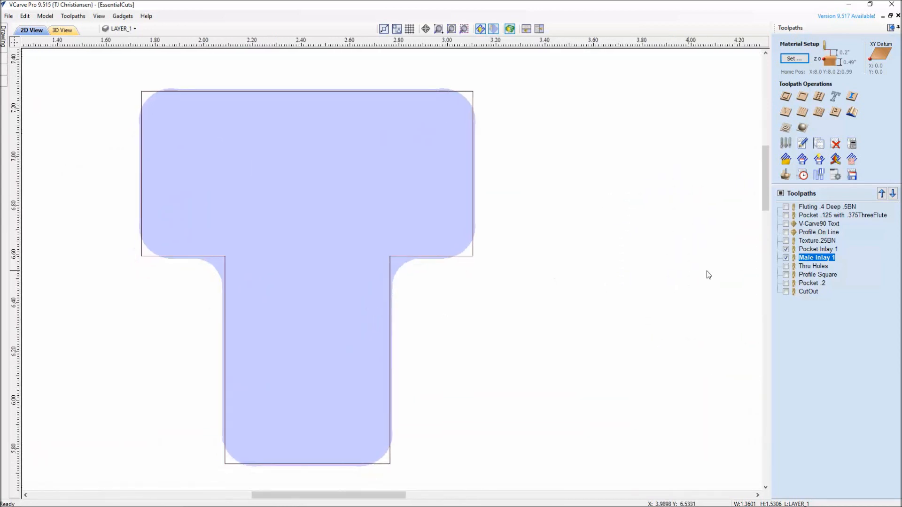
Open the Pocket Inlay 1 toolpath settings and examine how the pocket allowance offsets the cut from the T's outline.
double_click(801, 250)
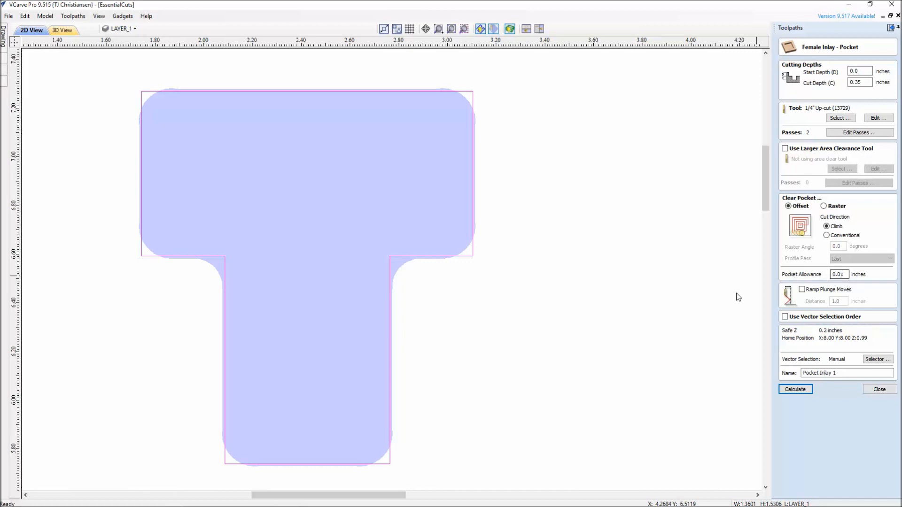
scroll(403, 350, up, 3)
middle_drag(403, 355, 465, 310)
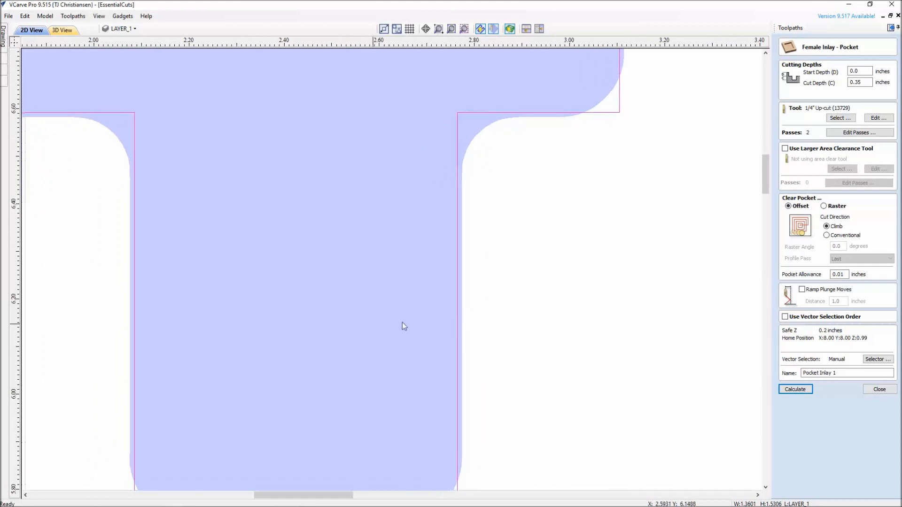
scroll(455, 323, down, 3)
scroll(366, 228, down, 1)
middle_drag(364, 224, 366, 246)
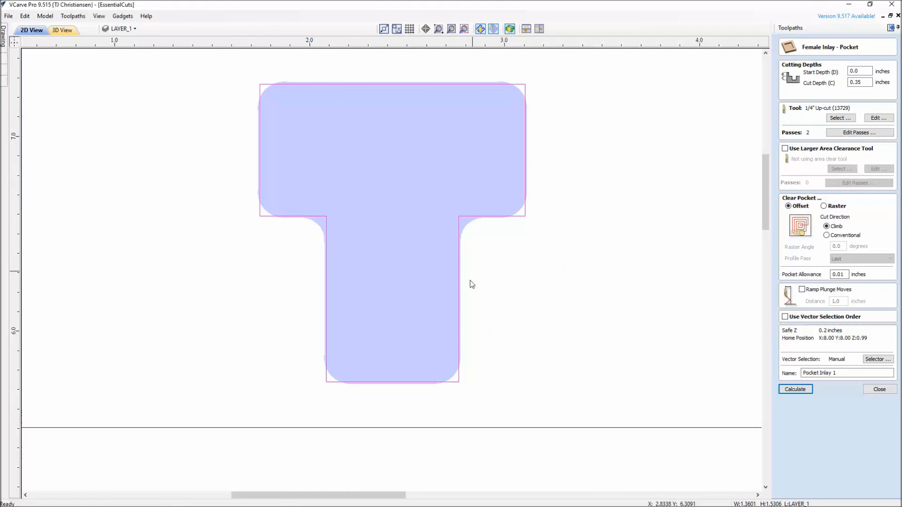
scroll(471, 284, up, 5)
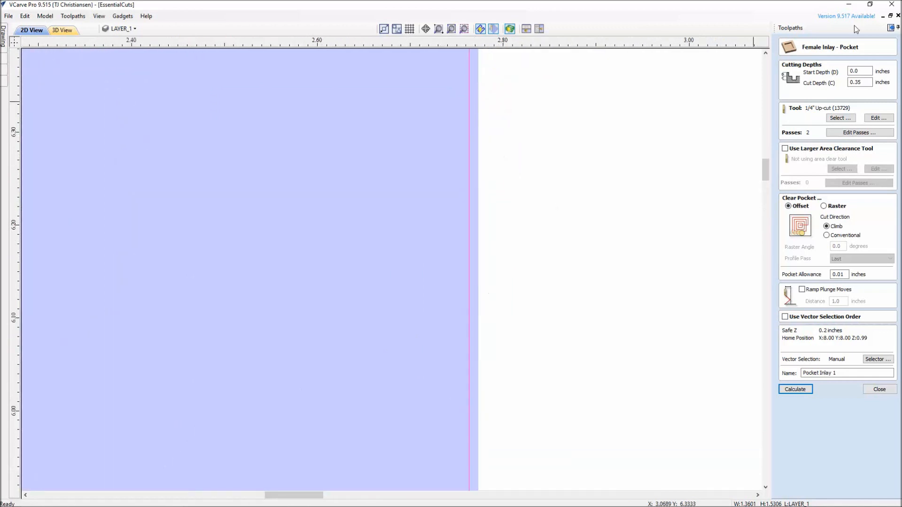
Measure the distance between the T's vector outline and the pocket preview's edge along the stem.
click(891, 27)
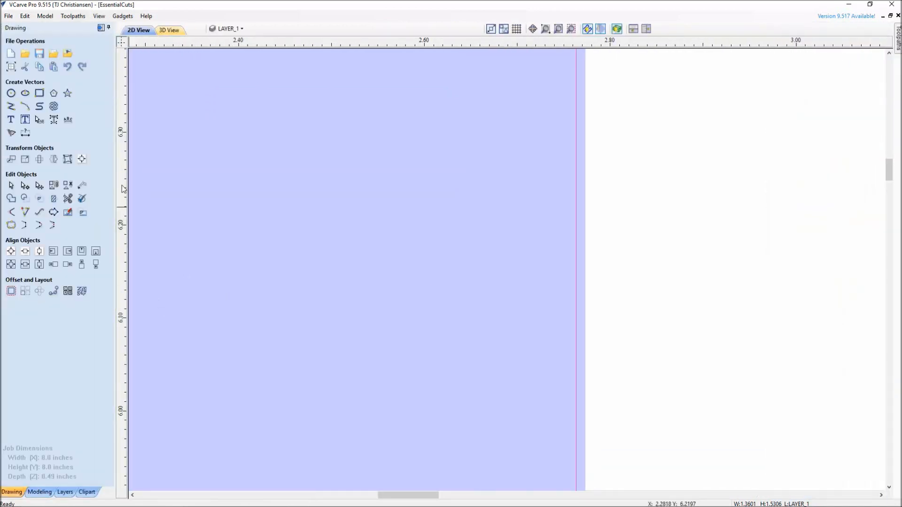
click(82, 185)
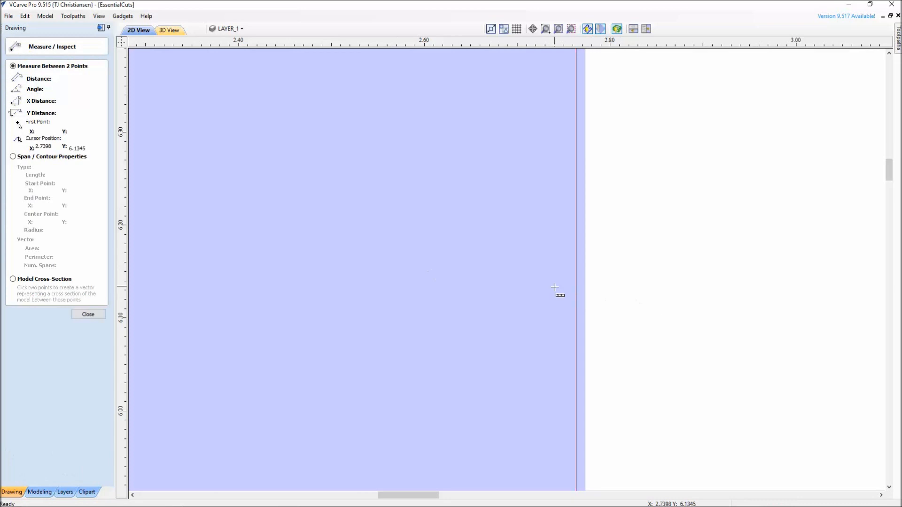
click(577, 292)
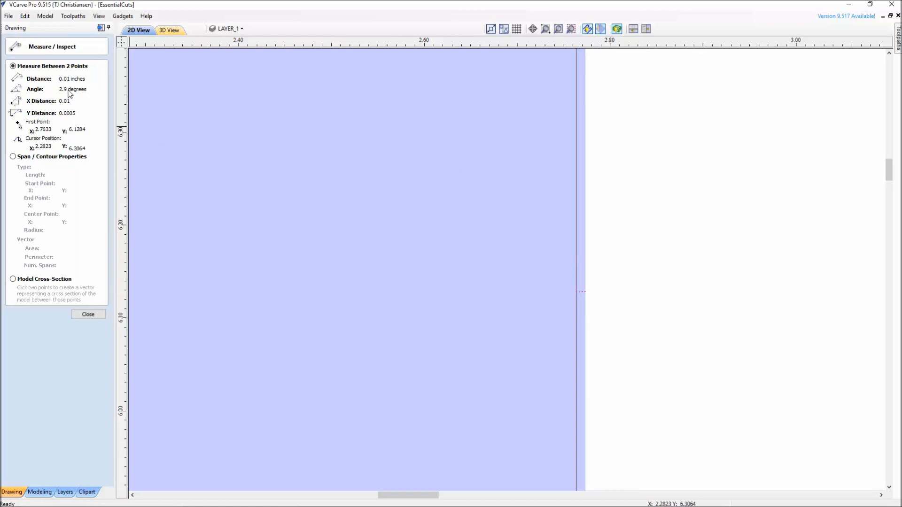
click(94, 314)
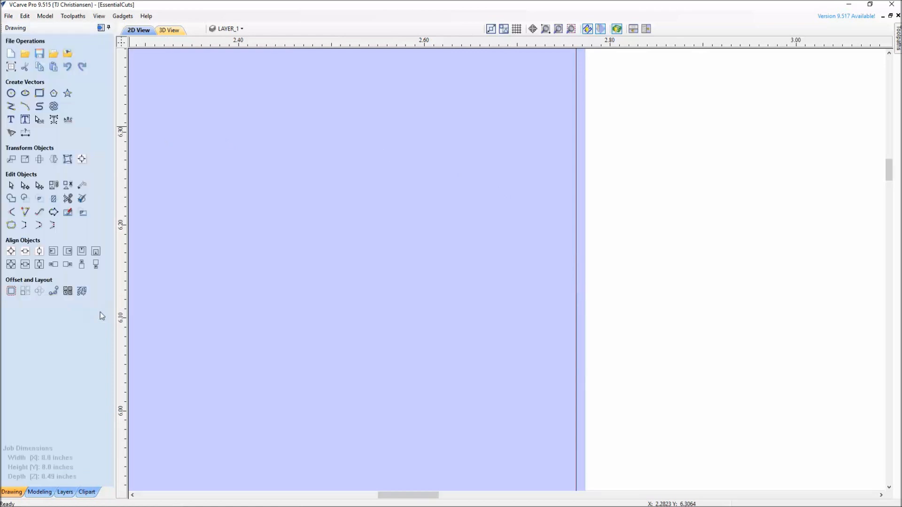
Return to the Pocket Inlay 1 toolpath settings and review the pocket allowance against the T pocket and the whole job layout.
scroll(287, 335, down, 5)
scroll(454, 345, down, 3)
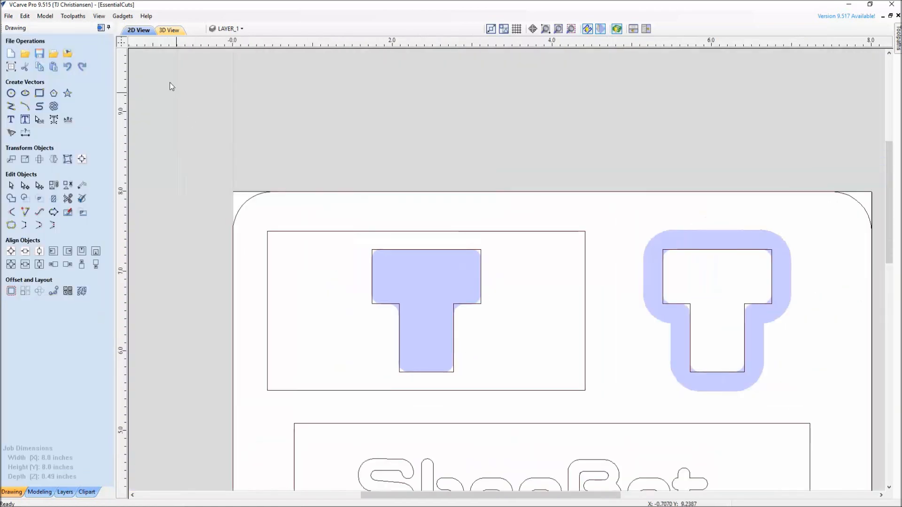
click(101, 29)
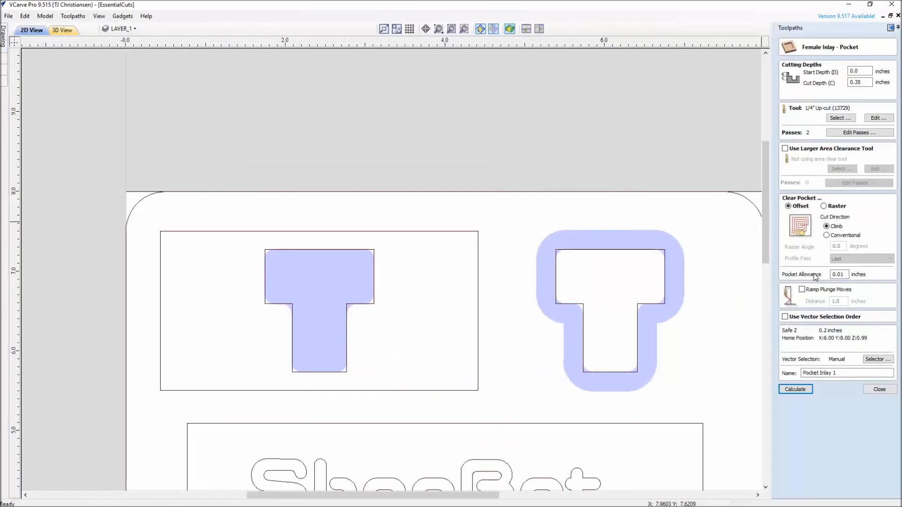
scroll(387, 343, up, 5)
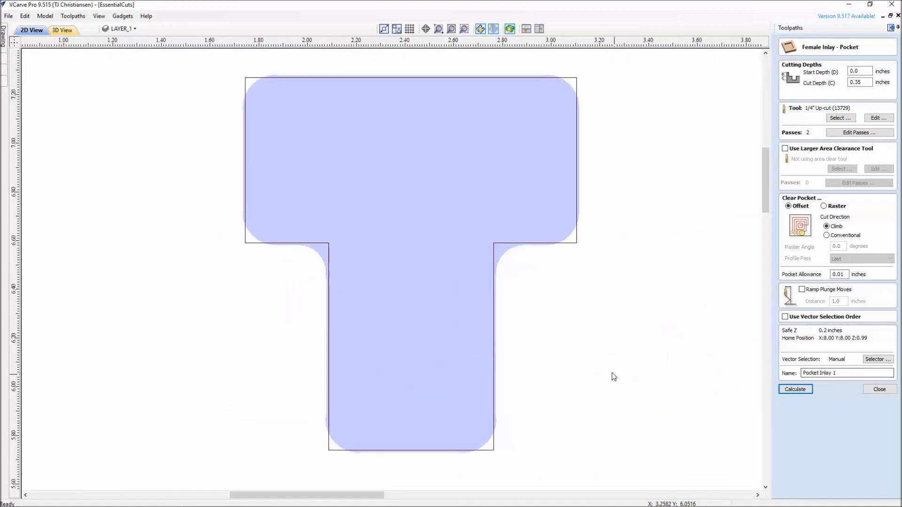
scroll(612, 374, down, 5)
scroll(482, 382, down, 2)
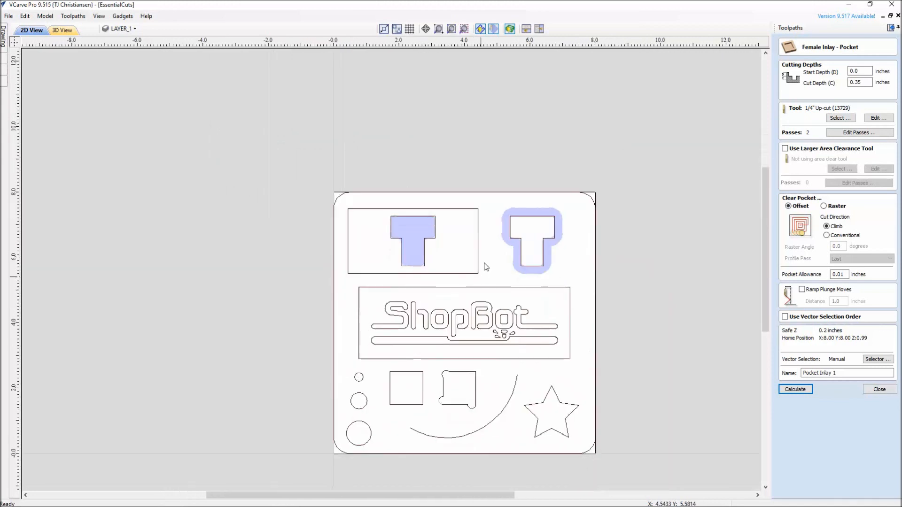